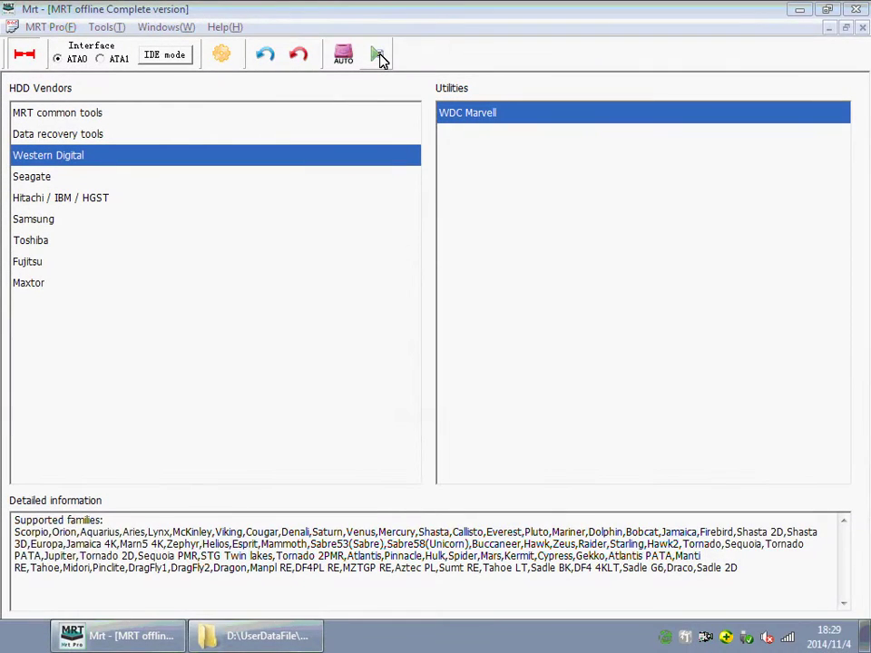
Launch WDC Marvell and auto-detect the drive as Diablo 3S, listing ROM 01.38B and SA modules.
left_click(379, 56)
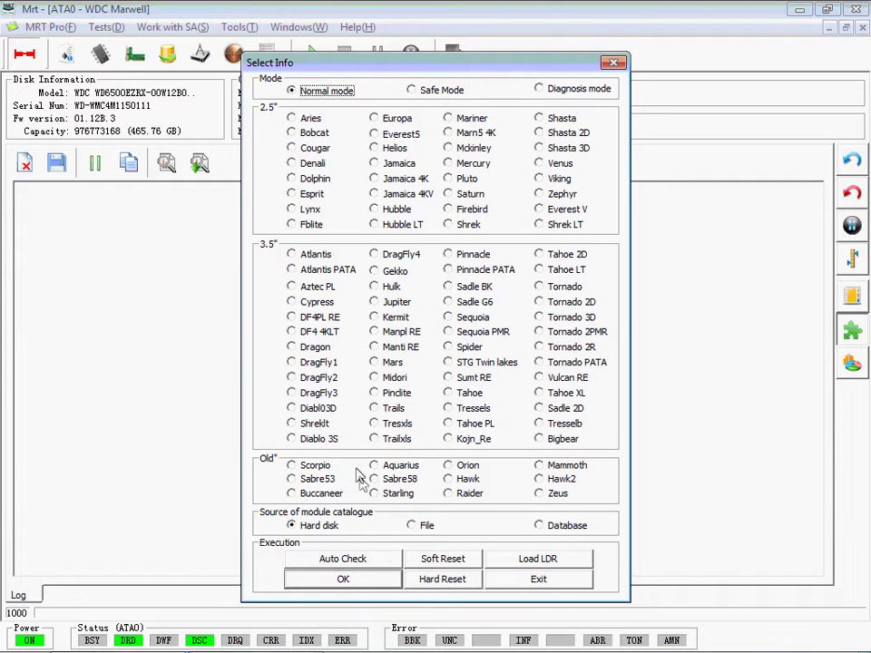
left_click(352, 561)
left_click(344, 580)
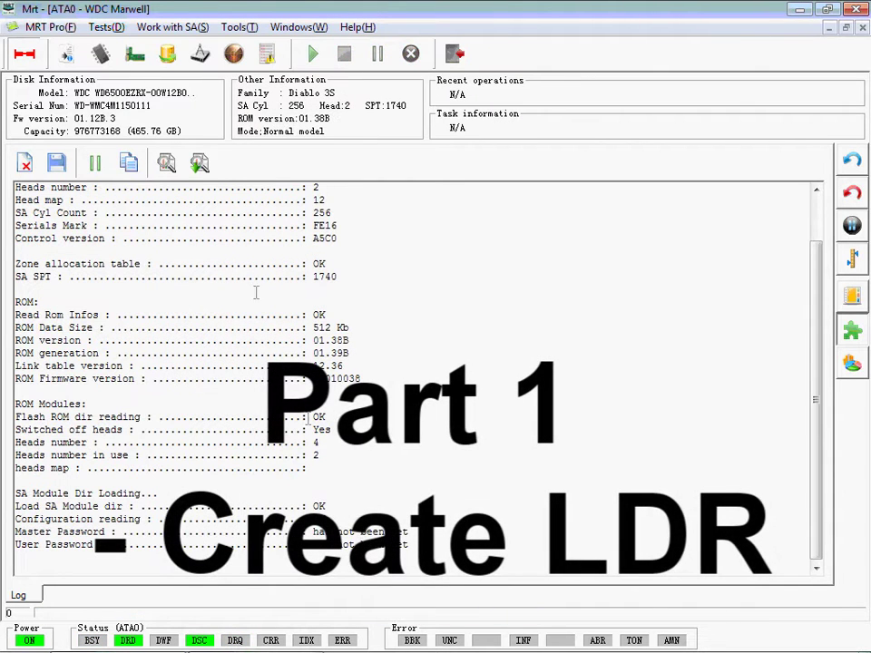
left_click(131, 57)
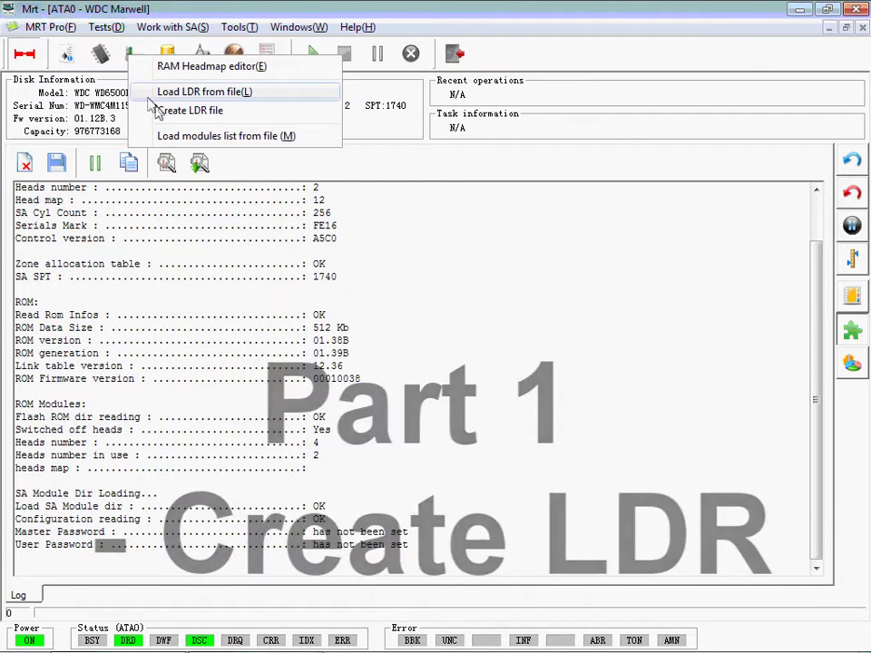
Create LDR_00010038.ldr from the drive's own data in the existing Data folder.
left_click(253, 113)
left_click(530, 454)
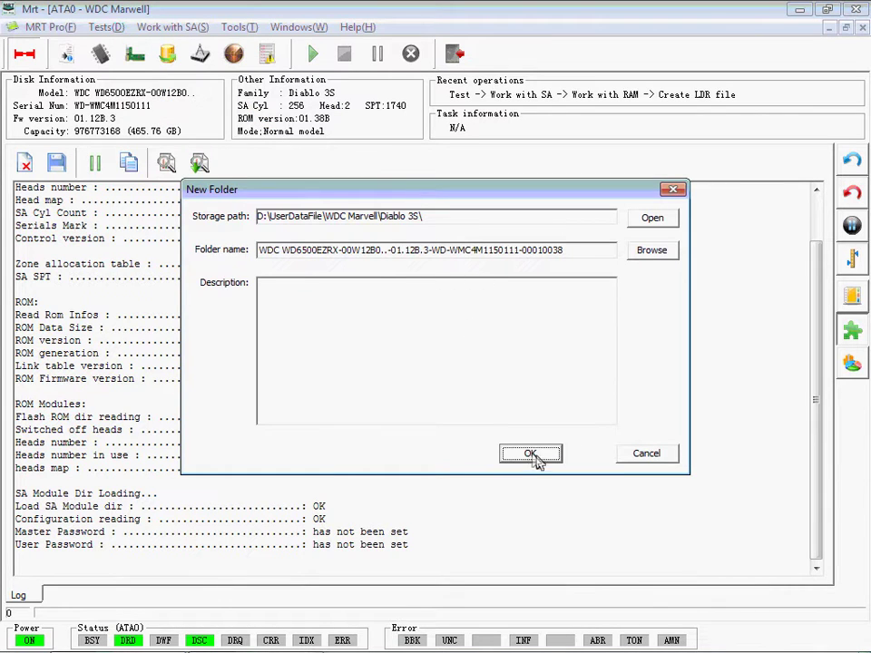
left_click(432, 373)
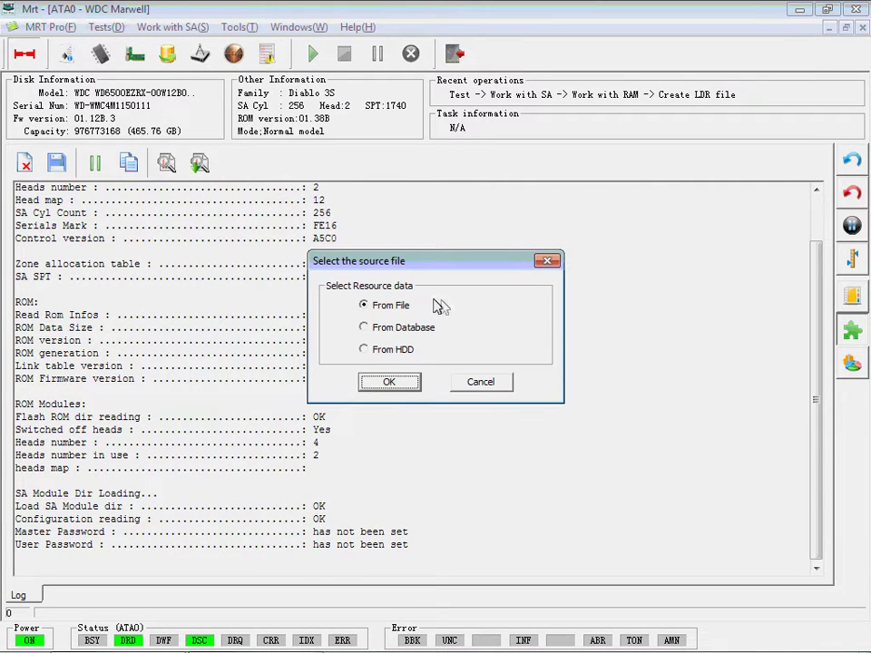
left_click(391, 353)
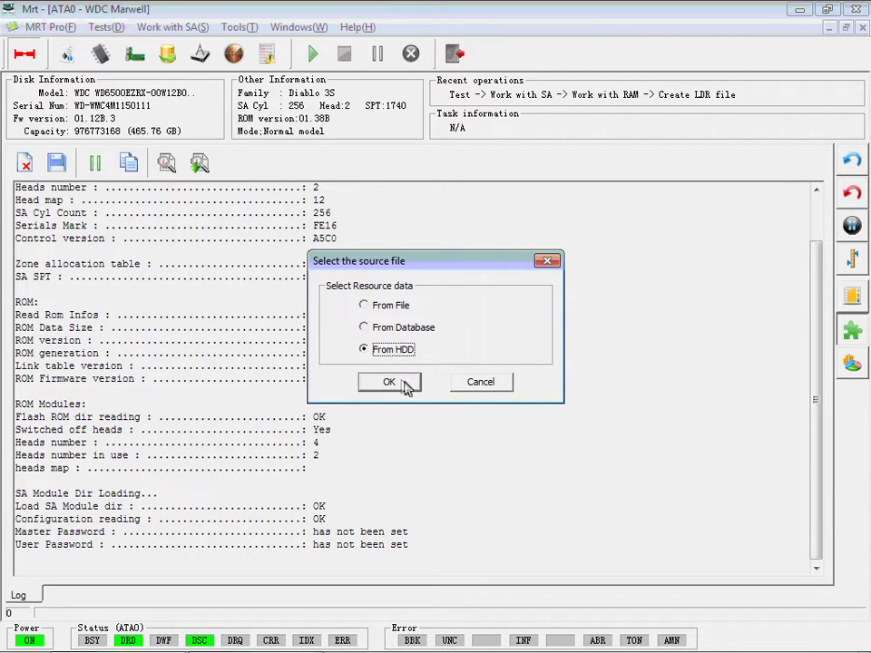
left_click(408, 385)
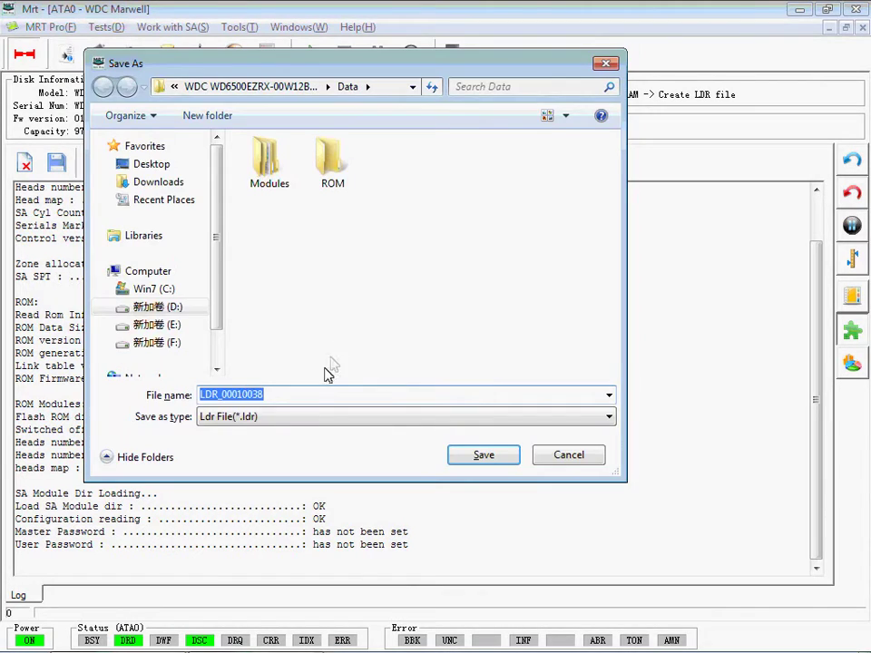
left_click(313, 394)
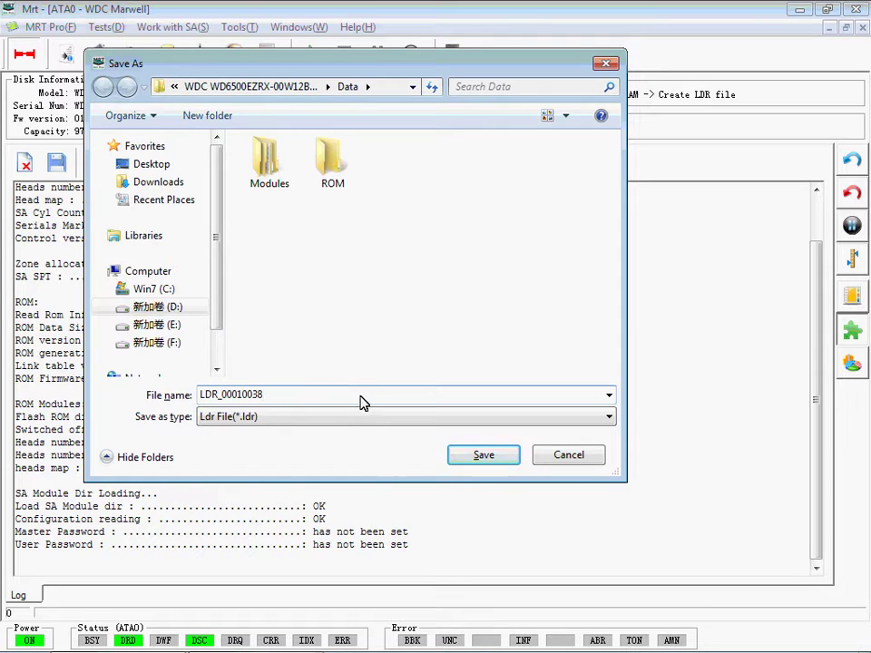
left_click(484, 456)
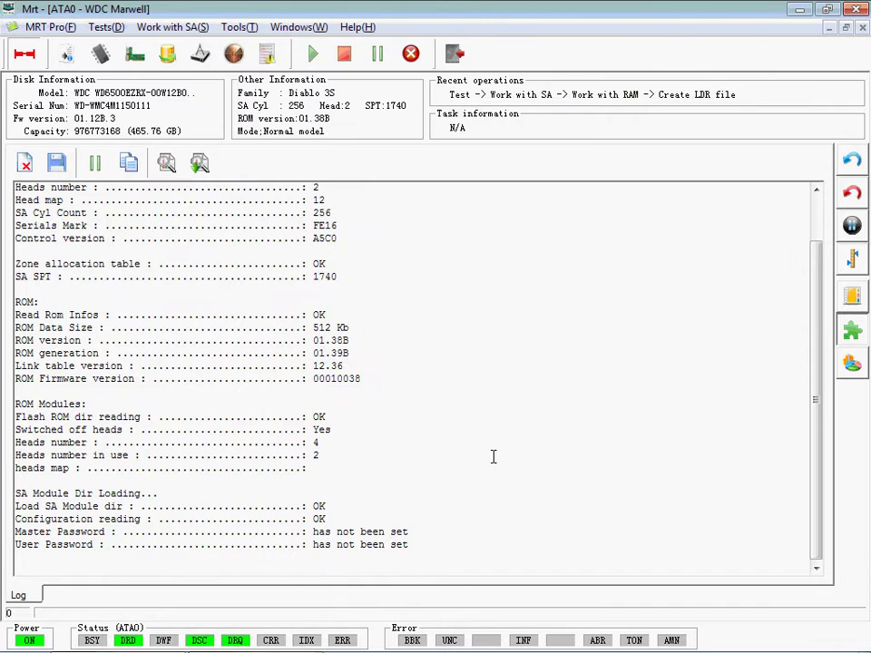
left_click(369, 561)
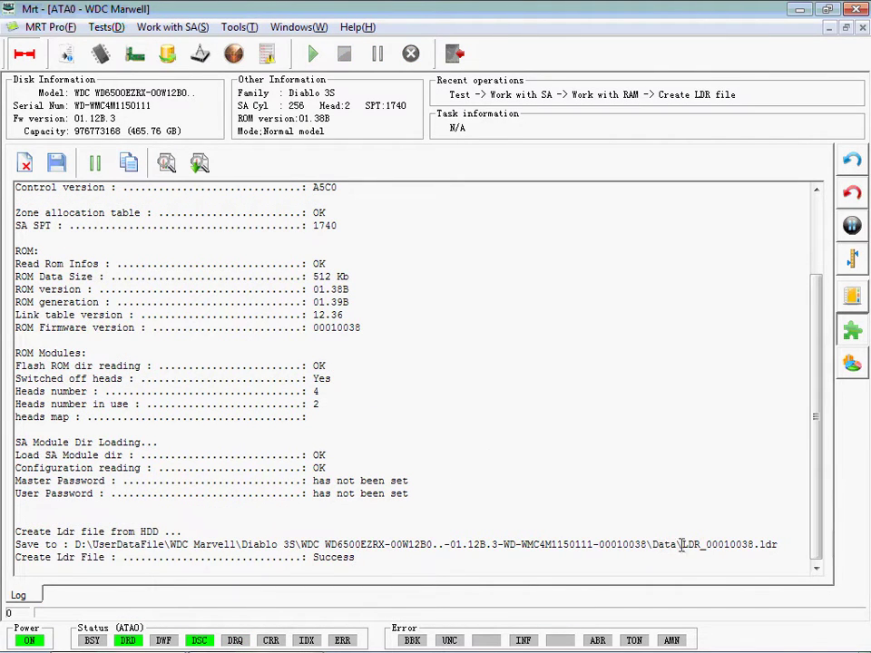
Copy the LDR file's save folder path from the log.
left_click_drag(681, 544, 76, 544)
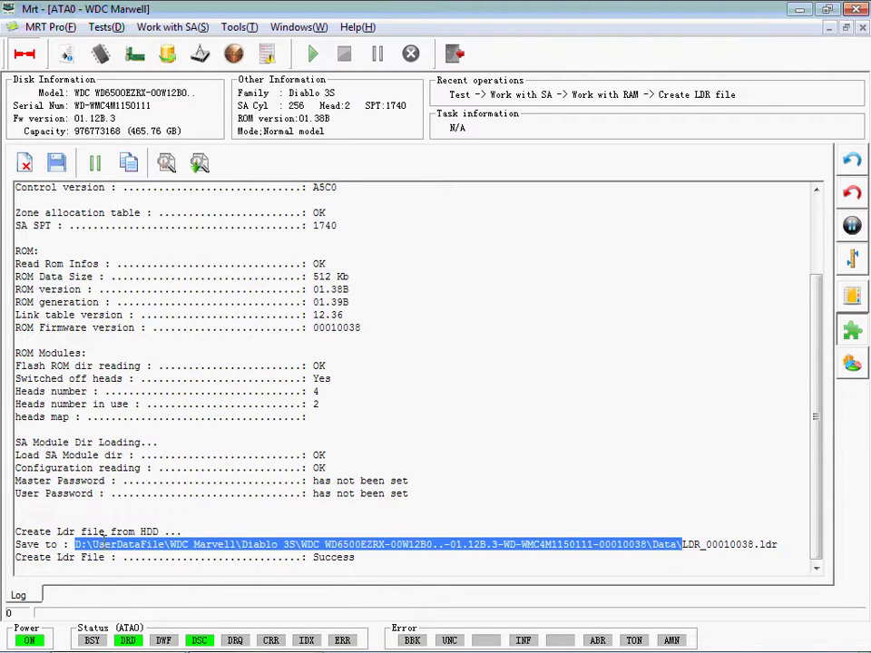
right_click(116, 543)
left_click(155, 597)
left_click(237, 27)
left_click(335, 274)
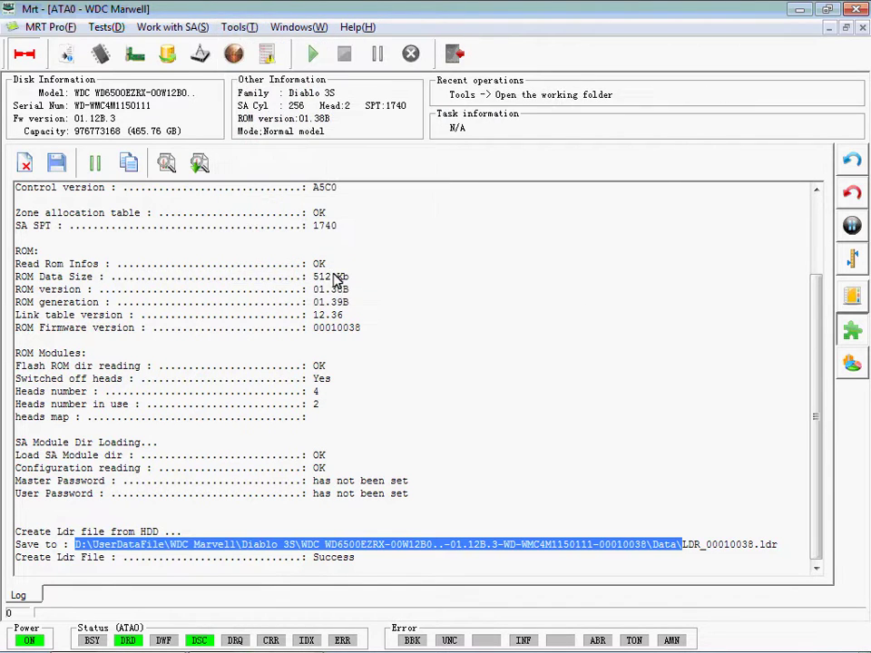
double_click(218, 120)
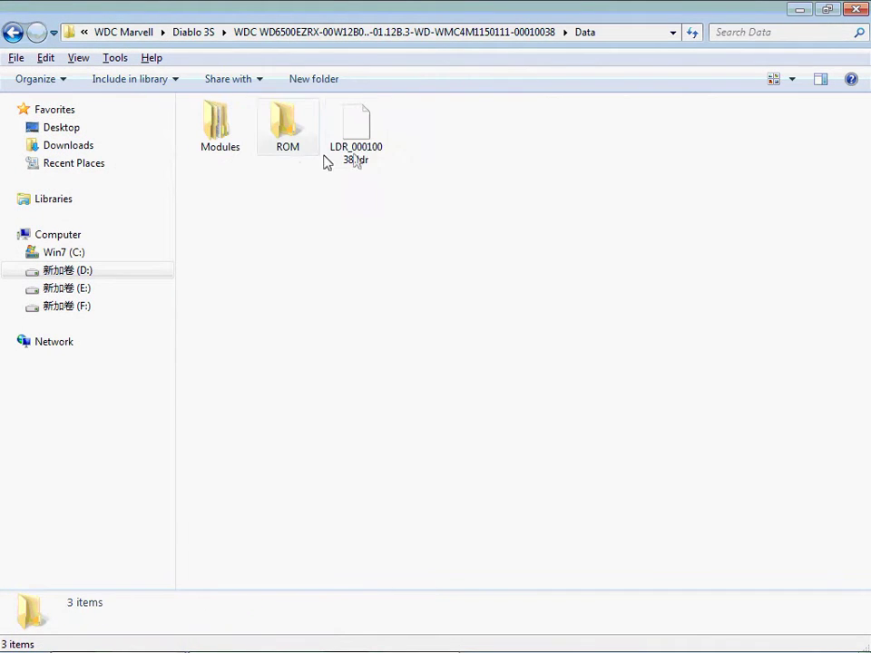
left_click(363, 144)
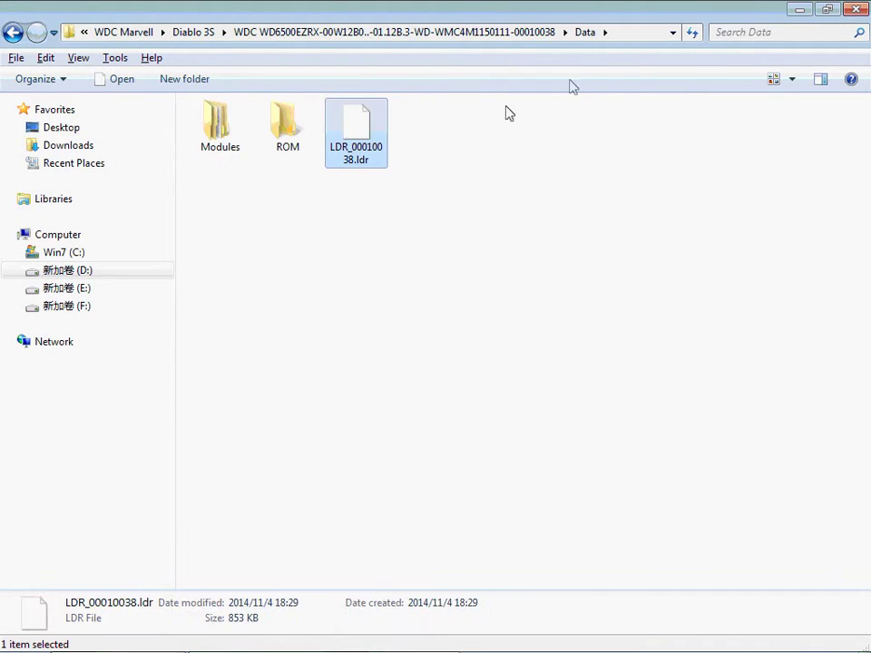
left_click(798, 11)
left_click(328, 333)
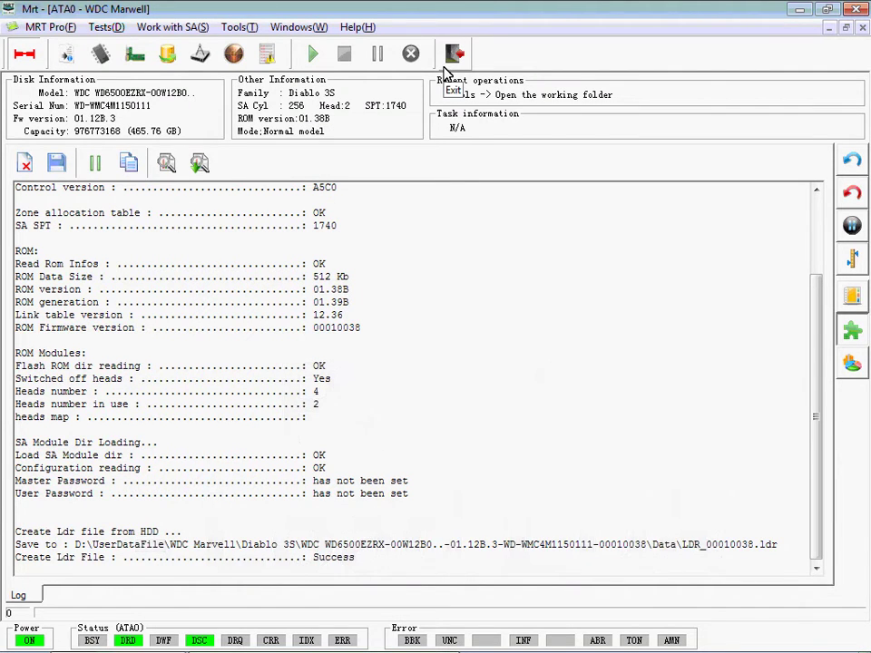
Load the 30 file from the Desktop into ROM module 30 (SA Translator).
left_click(100, 56)
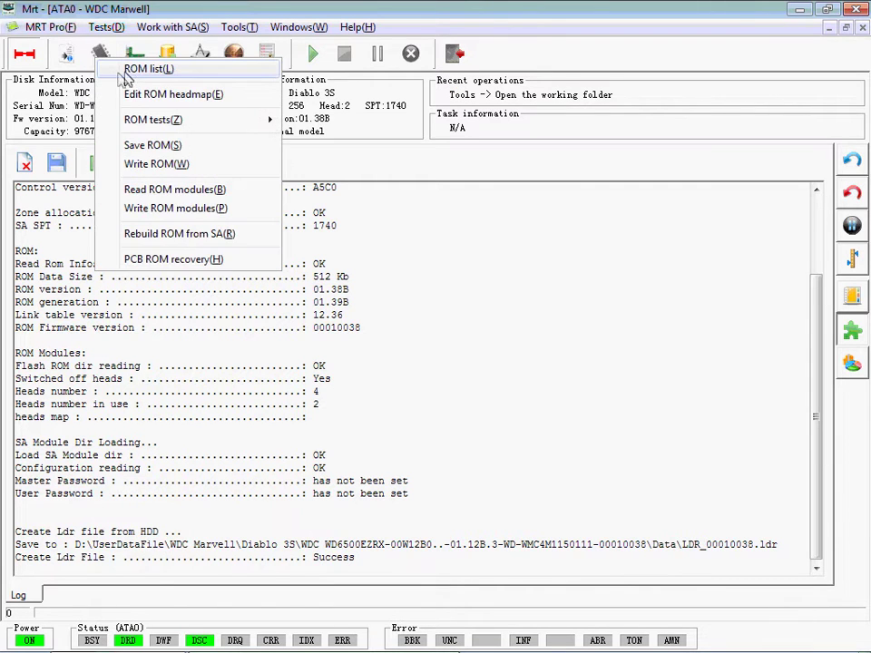
left_click(133, 70)
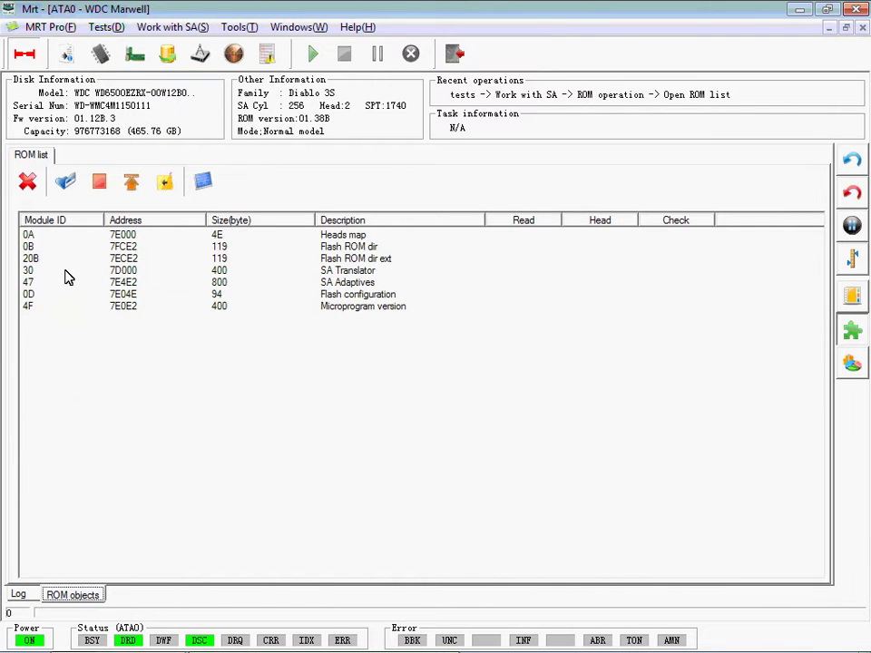
double_click(65, 271)
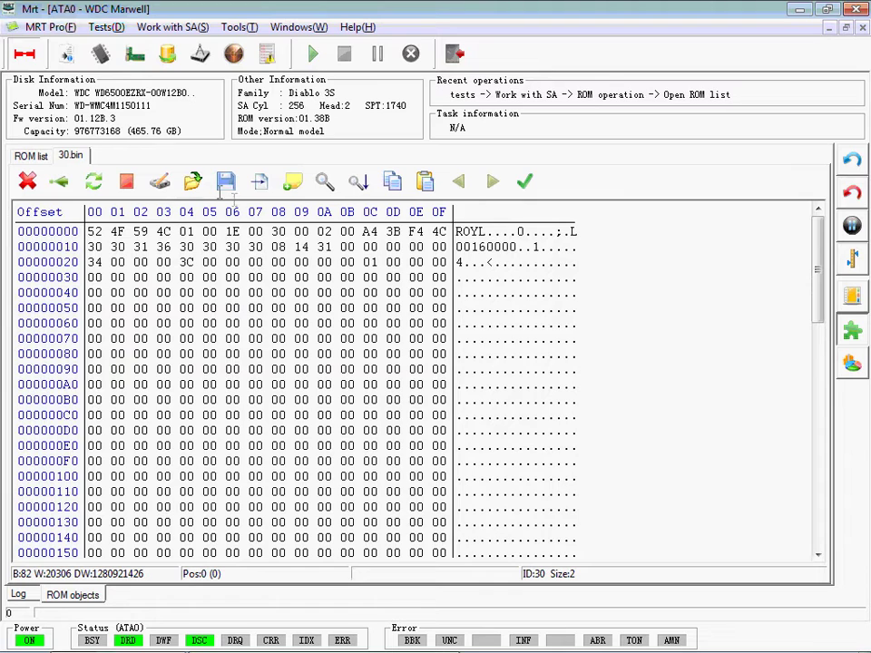
left_click(193, 181)
left_click(130, 167)
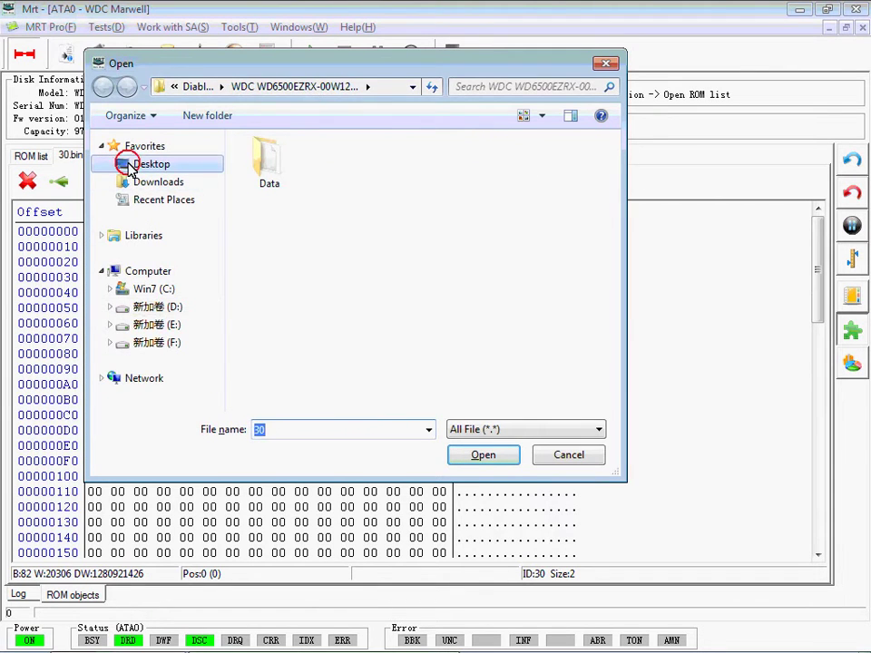
left_click_drag(614, 185, 614, 397)
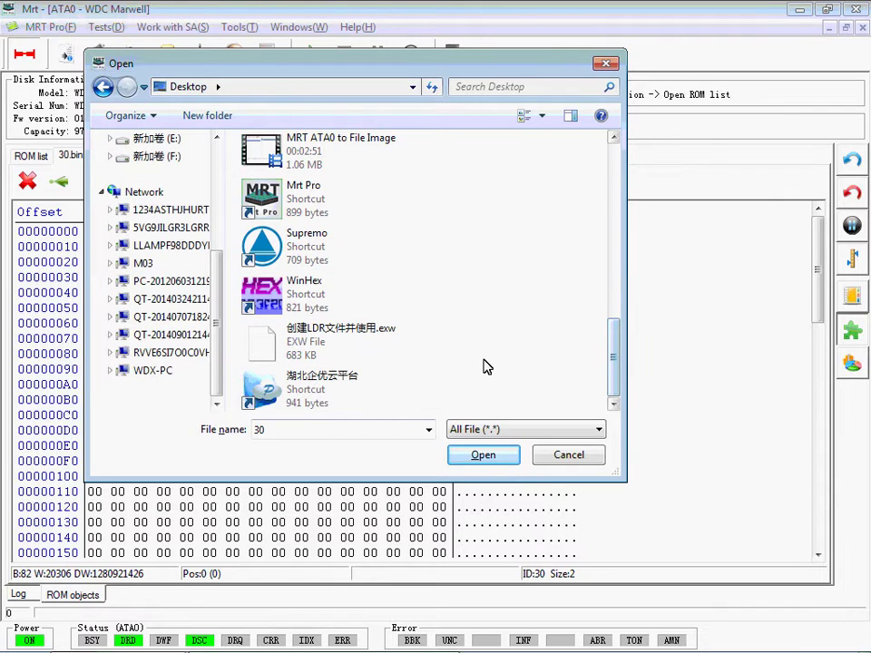
left_click_drag(609, 377, 612, 307)
left_click(299, 288)
left_click(484, 456)
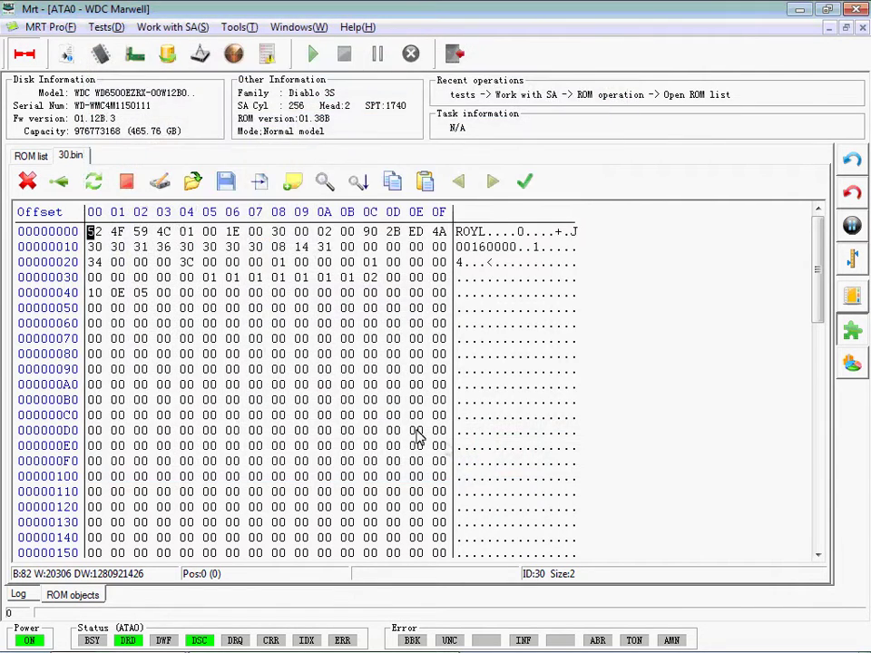
Write module 30 to the drive, read it back, and power-cycle the drive.
left_click(161, 183)
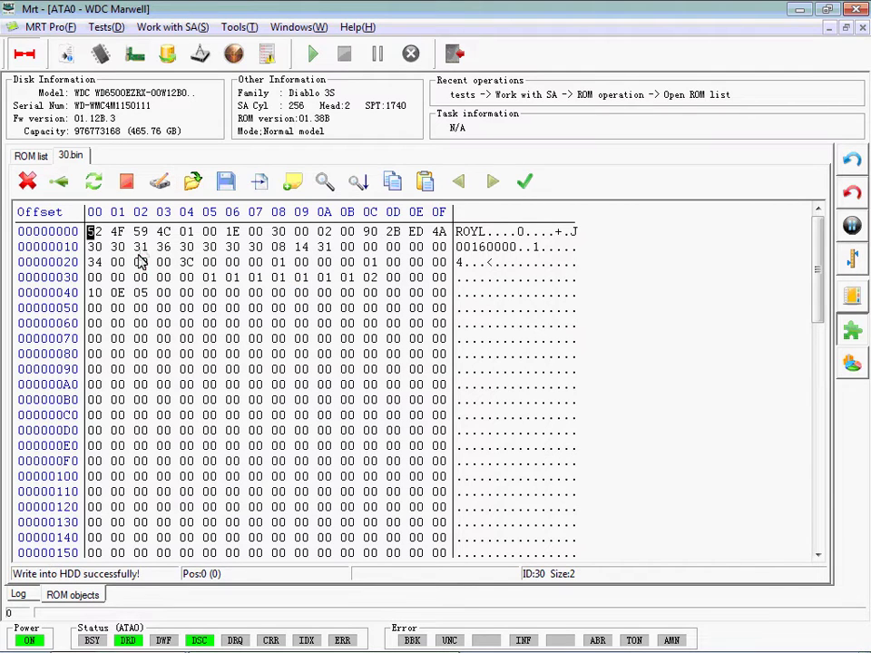
left_click(93, 181)
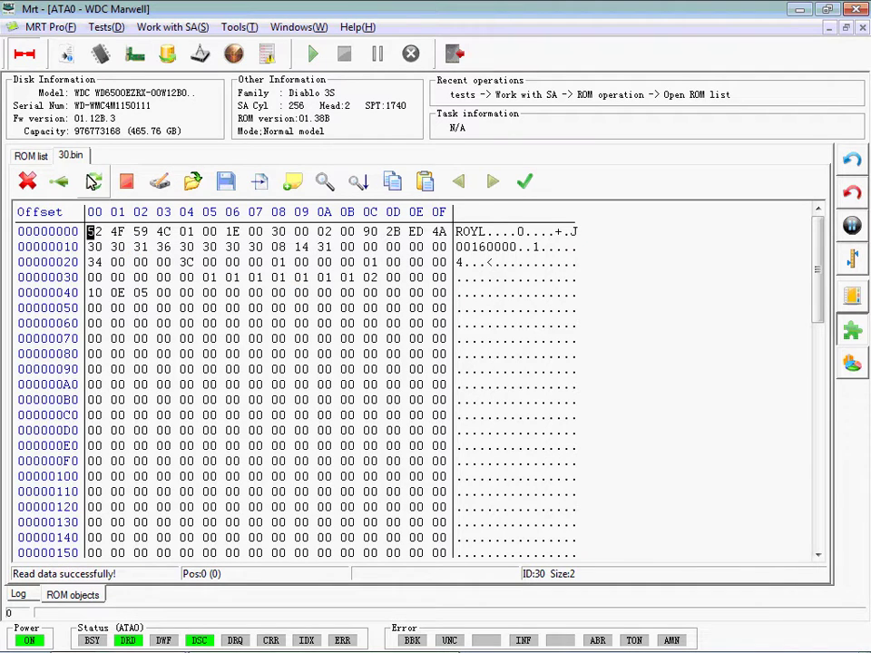
left_click(25, 54)
left_click(22, 53)
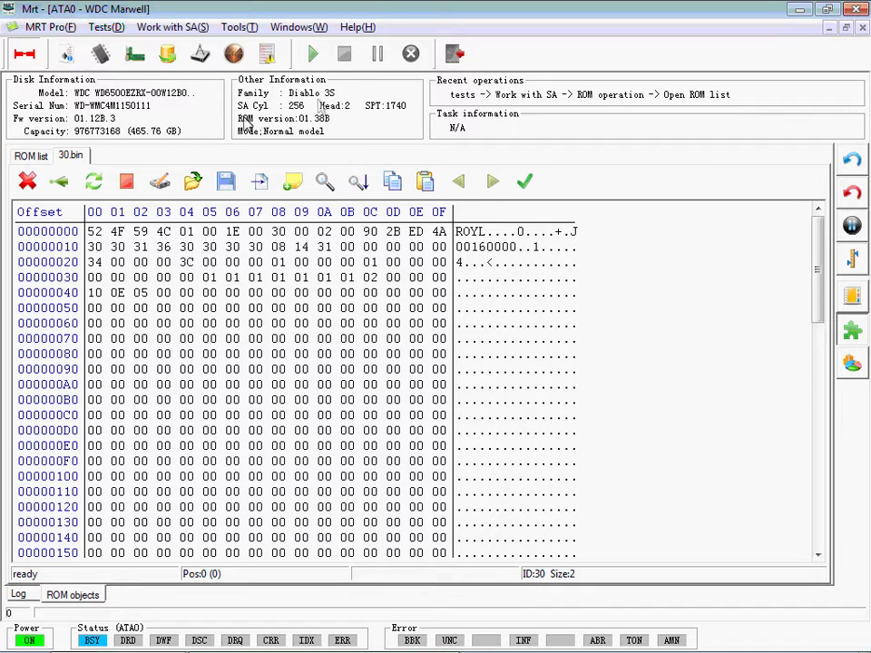
Restart WDC Marvell past the identification failure and select the Diablo 3S family.
left_click(457, 54)
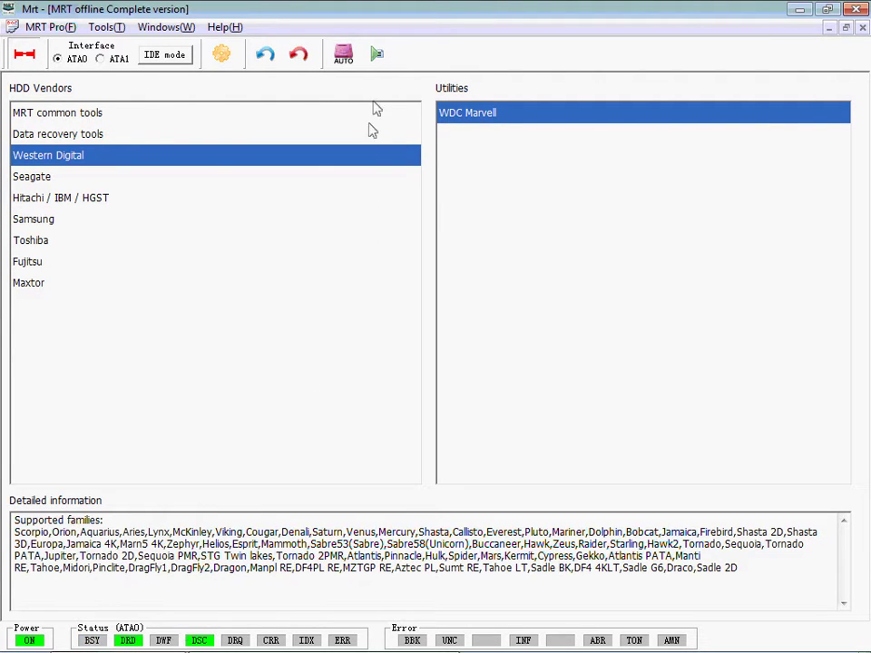
left_click(377, 54)
left_click(512, 372)
left_click(293, 438)
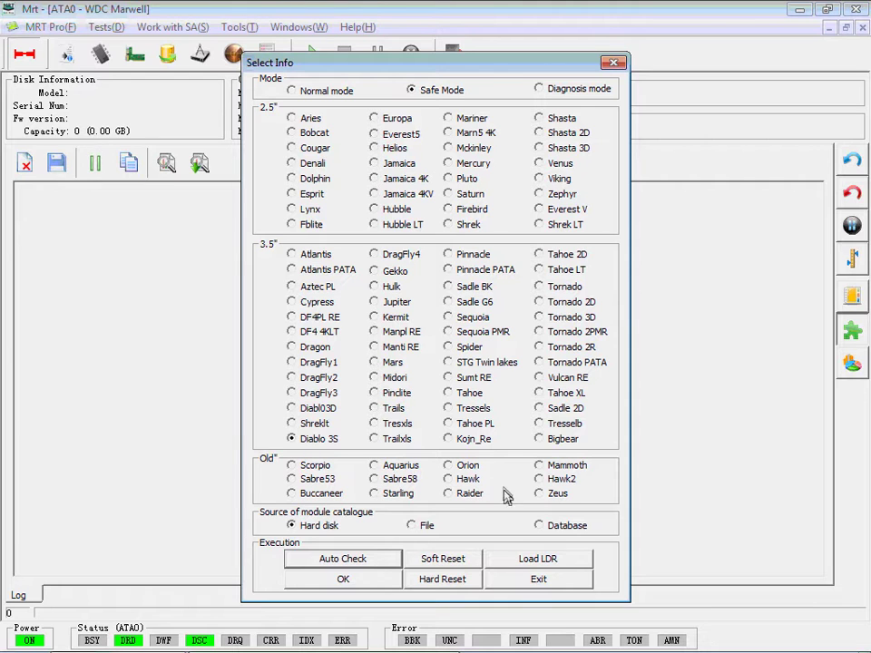
In full LDR mode, point Load LDR at the drive's Diablo 3S Data folder and select LDR_00010038.ldr.
left_click(551, 560)
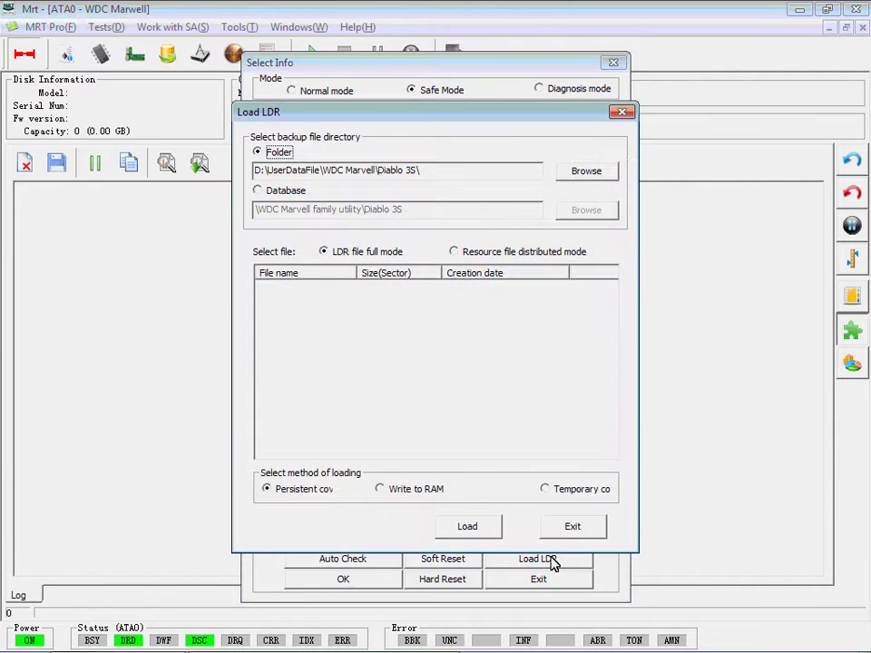
left_click(348, 255)
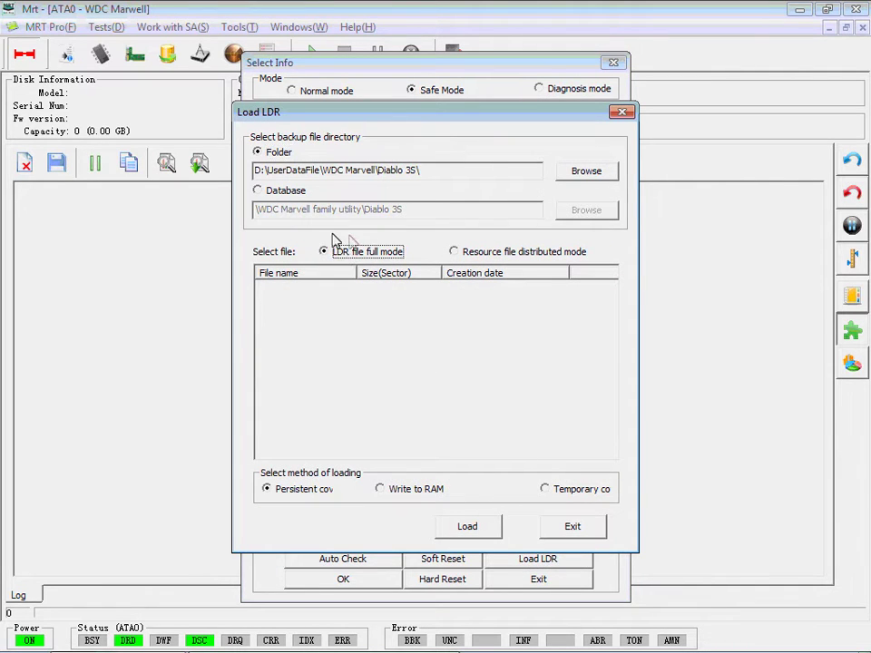
left_click_drag(458, 174, 273, 173)
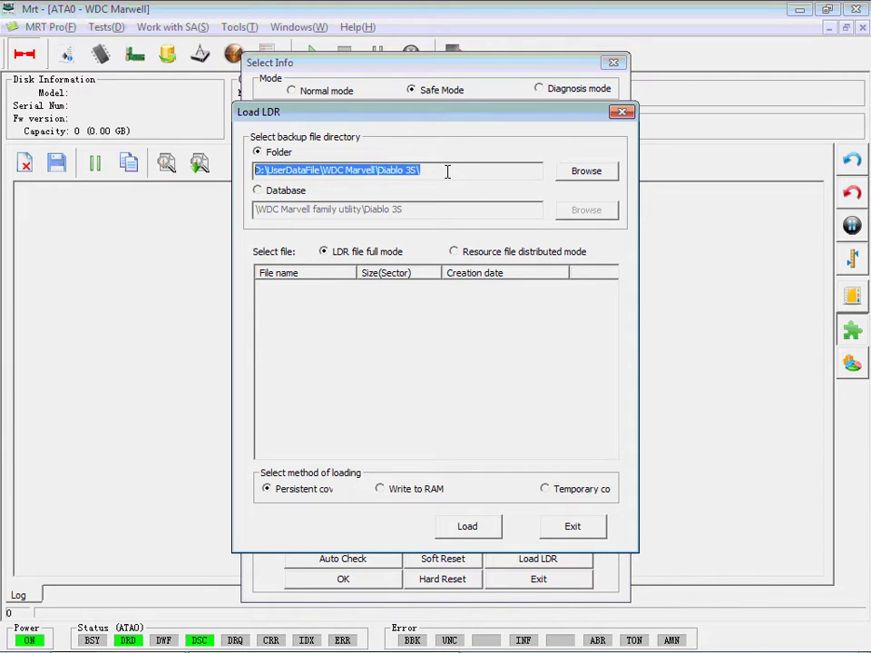
key("ctrl+v")
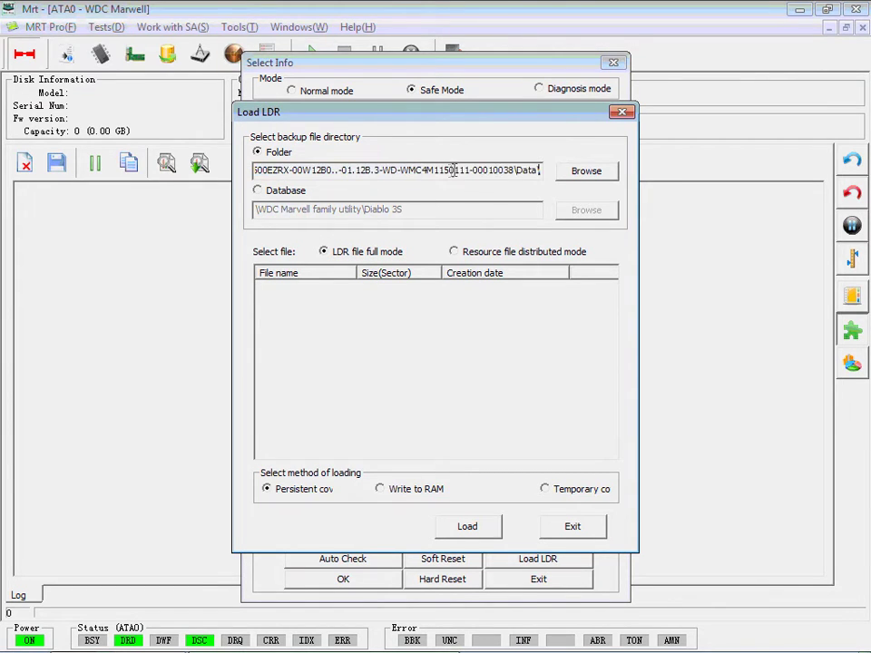
left_click(585, 177)
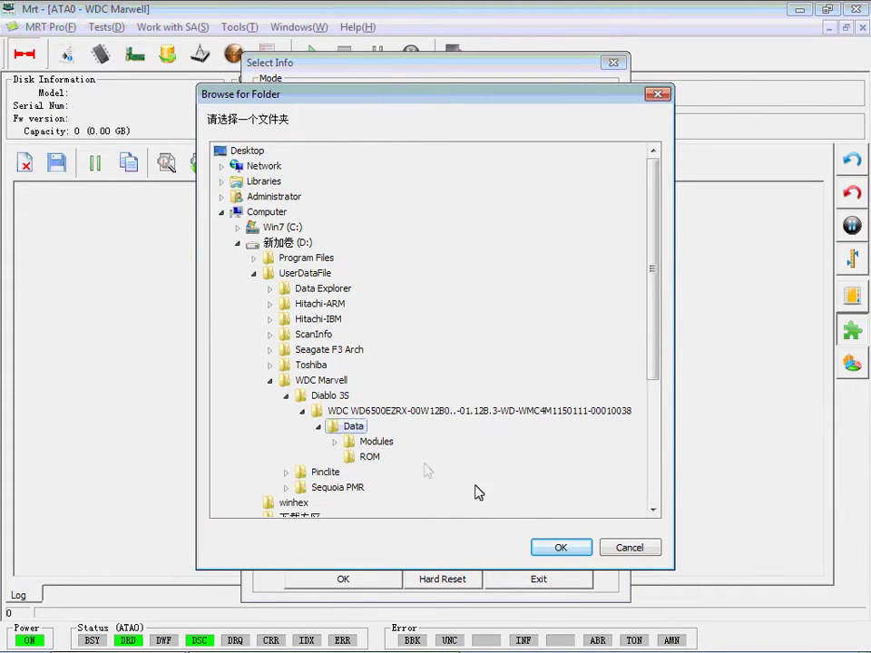
left_click(560, 547)
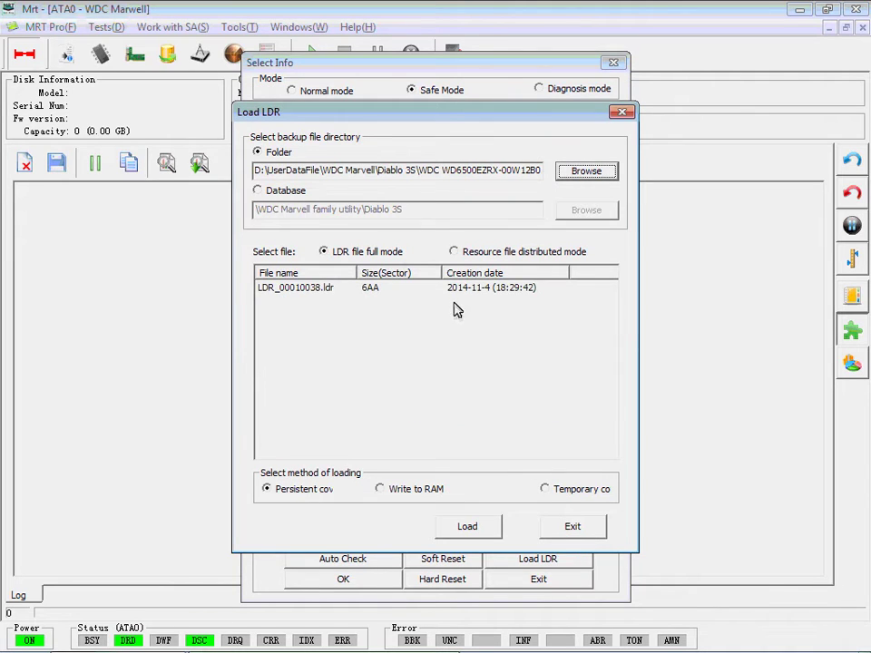
left_click(459, 289)
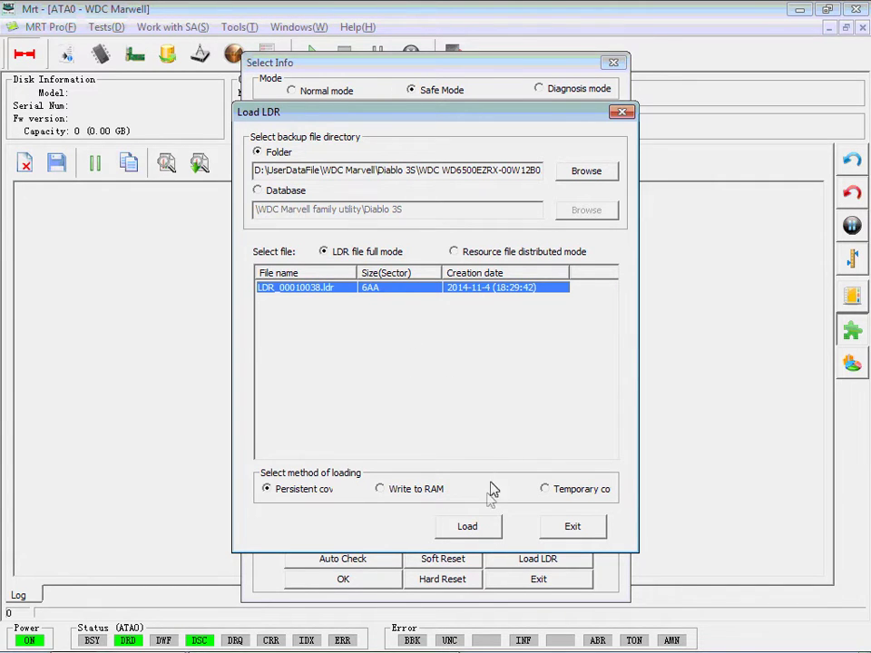
Load LDR_00010038.ldr persistently onto the drive and close the Load LDR dialog.
left_click(472, 528)
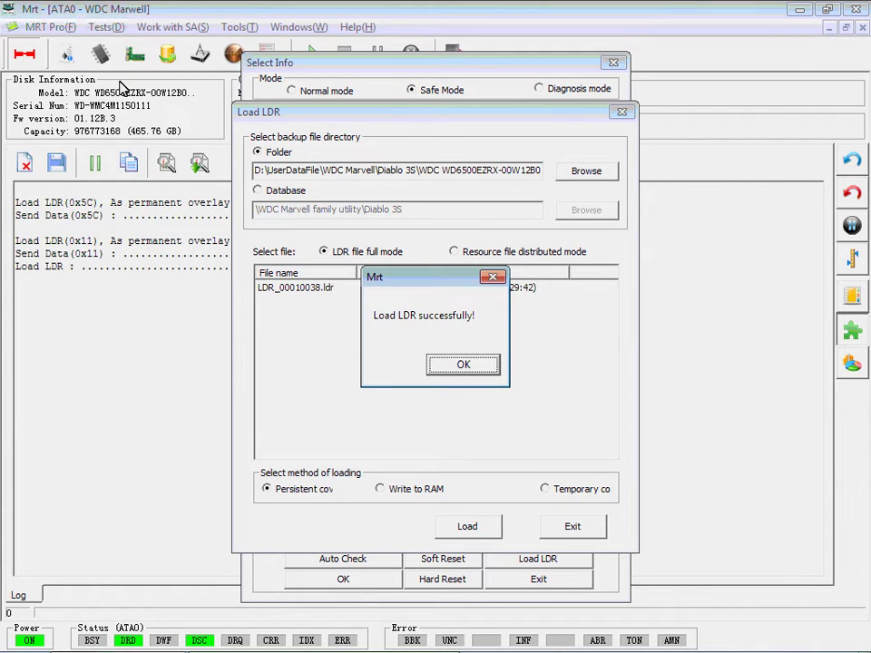
left_click(463, 364)
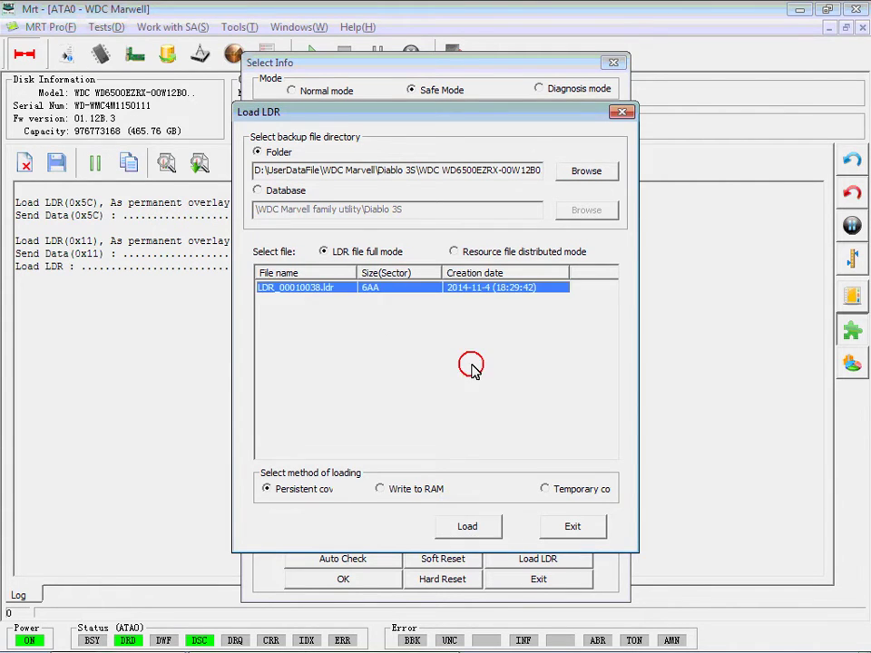
left_click(577, 531)
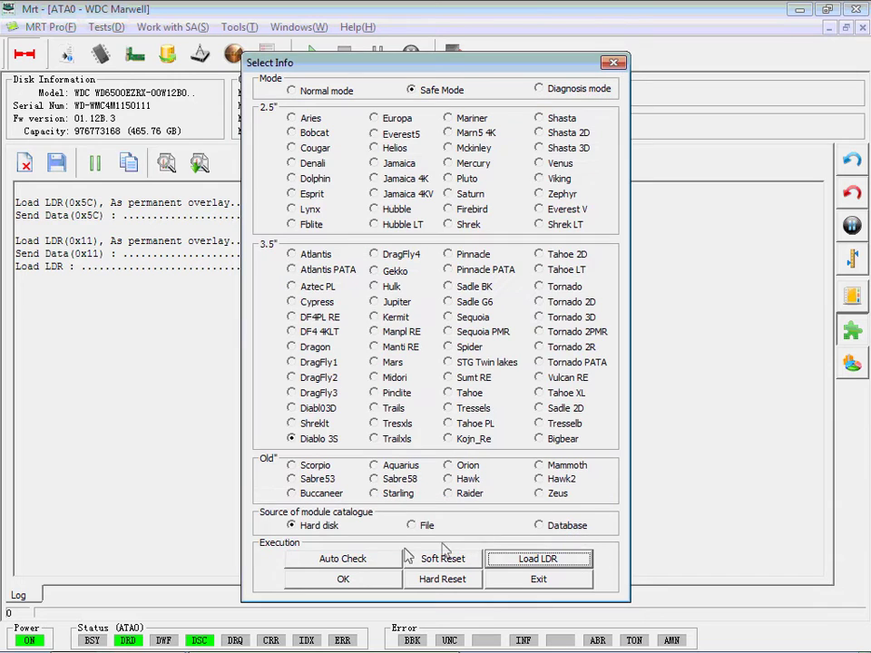
Re-initialise the drive as Diablo 3S in Normal mode with SA SPT 1740.
left_click(367, 585)
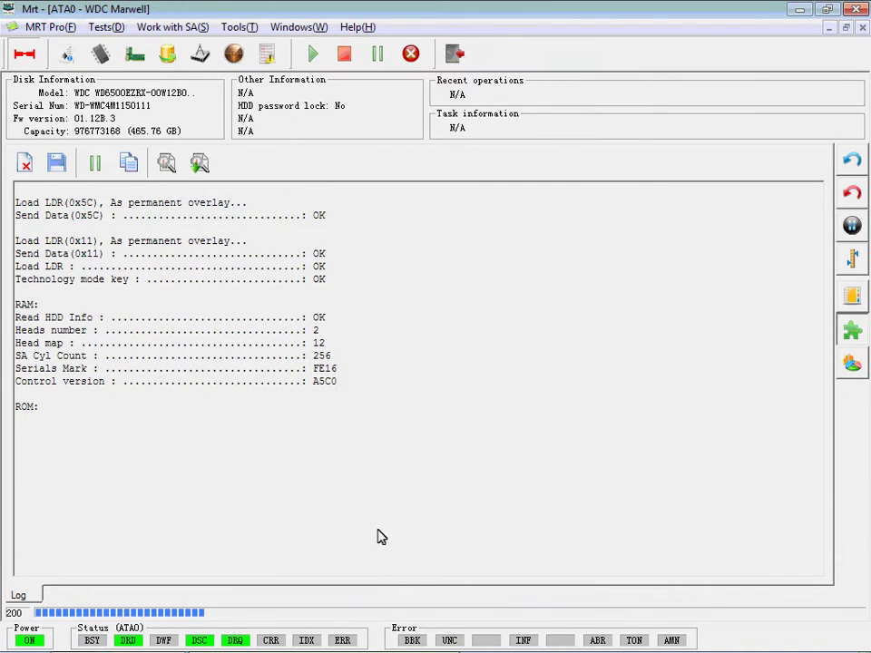
left_click(433, 441)
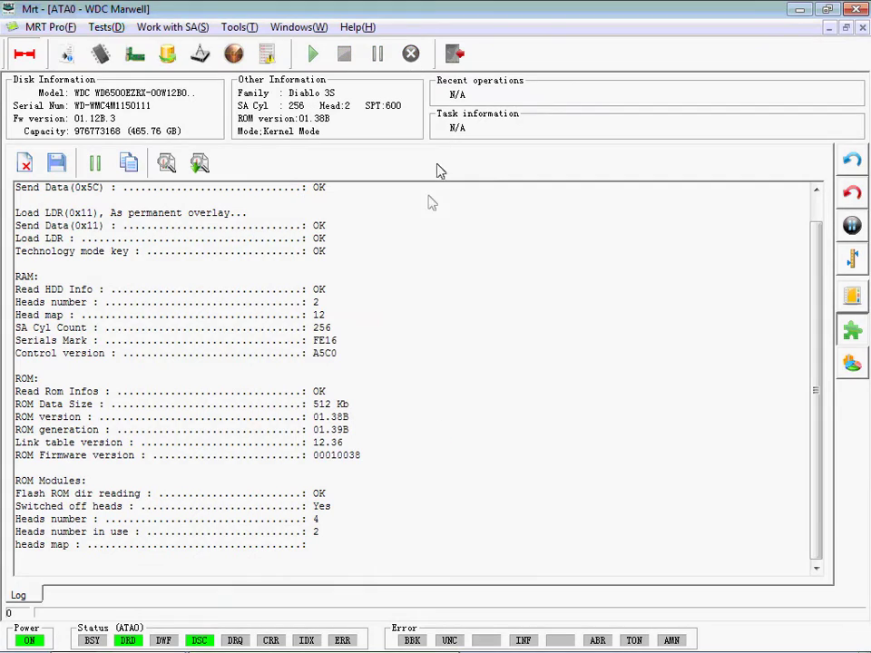
left_click(453, 52)
left_click(379, 58)
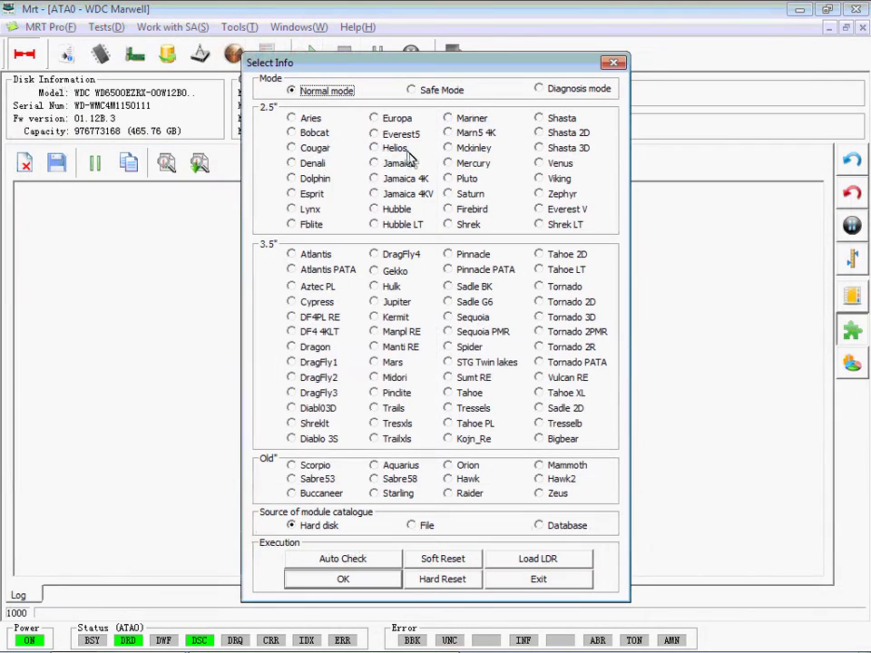
left_click(361, 579)
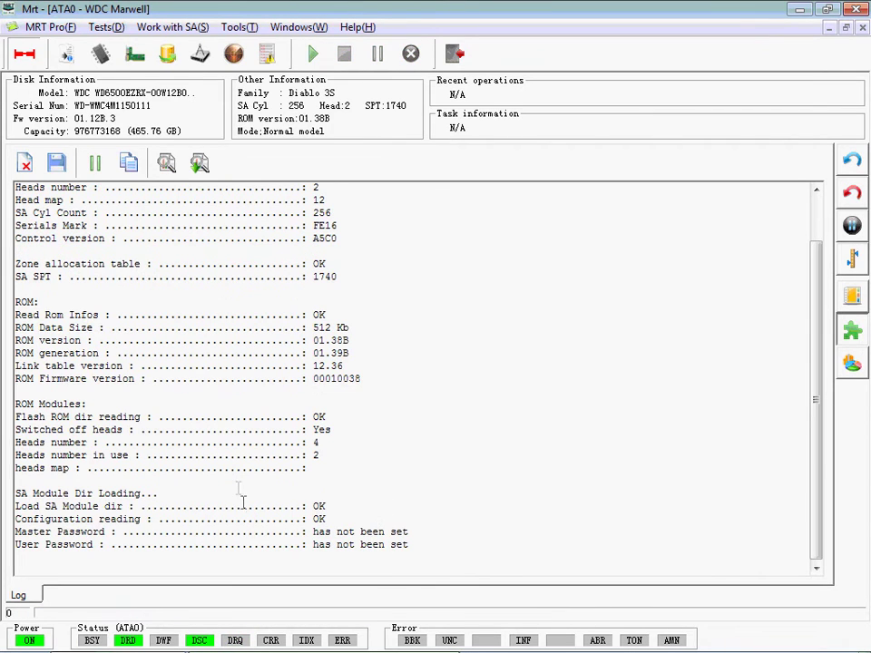
left_click(101, 53)
Zero byte 0x28 and bytes 0x34–0x46 of ROM module 30 (SA Translator).
left_click(145, 76)
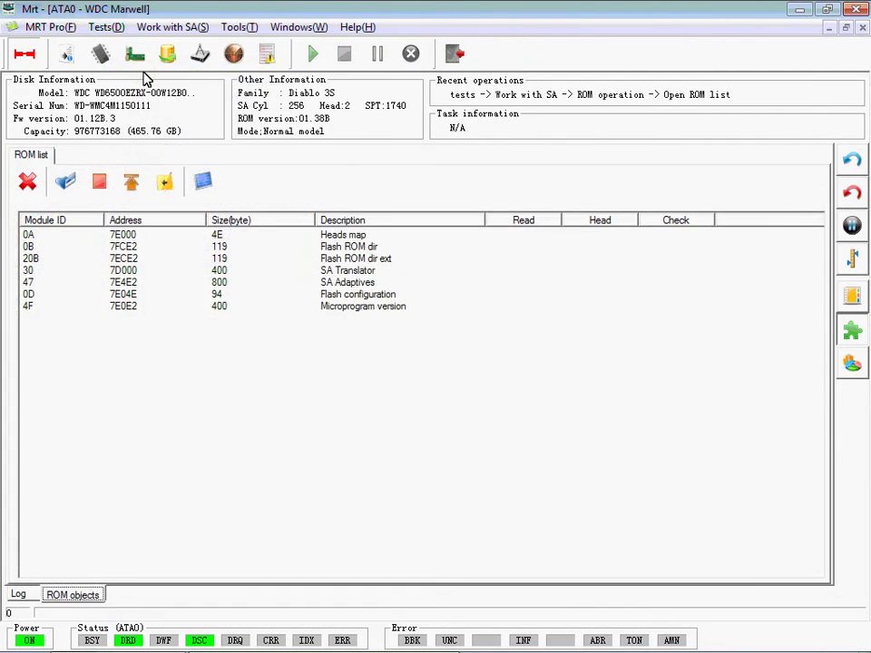
double_click(65, 275)
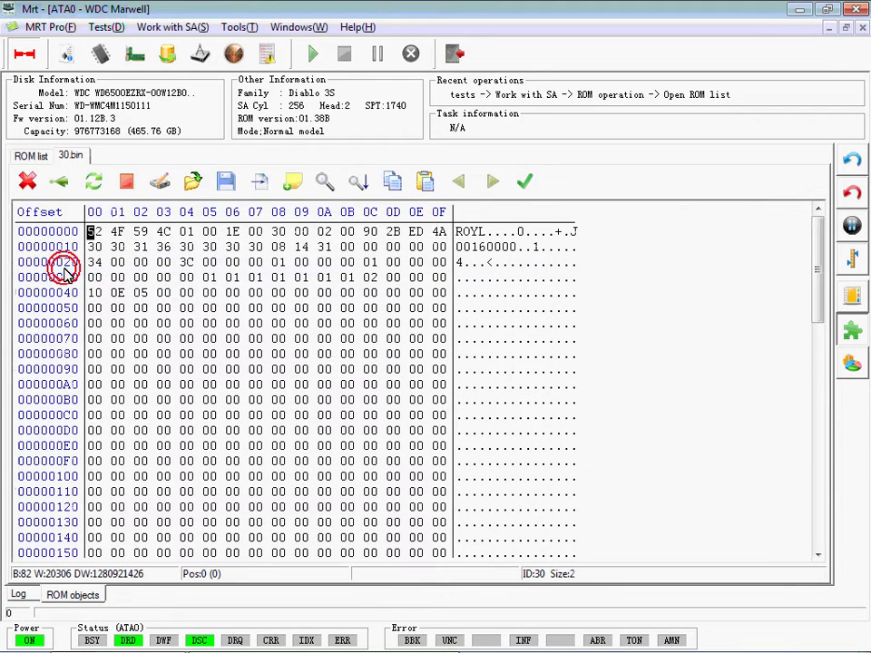
left_click(280, 262)
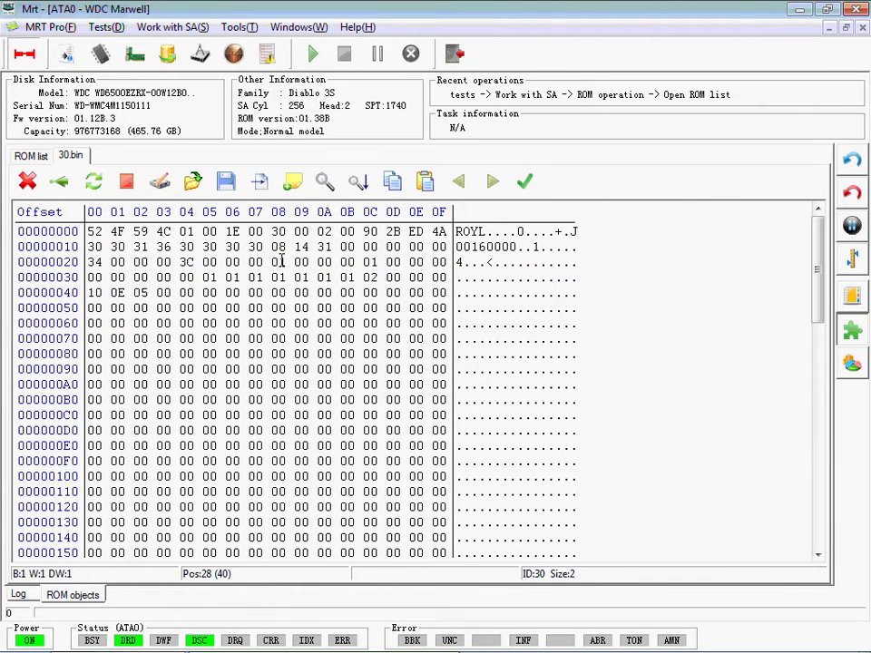
type("0")
left_click(184, 277)
type("0000000000000000000000000000000")
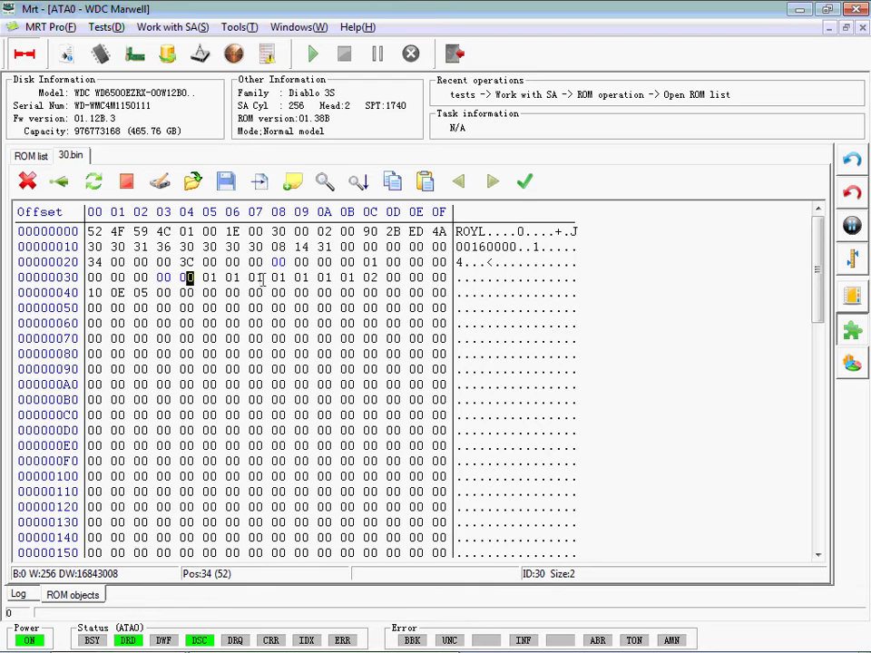
type("000000")
Fix module 30's checksum, write it to the drive, and read it back.
left_click(524, 182)
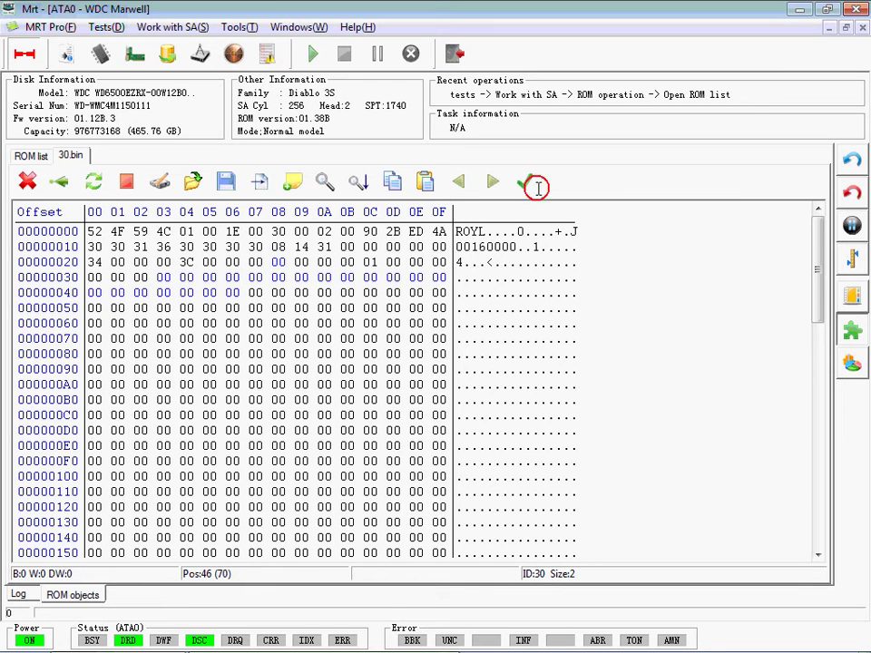
left_click(577, 218)
left_click(497, 371)
left_click(162, 181)
left_click(91, 177)
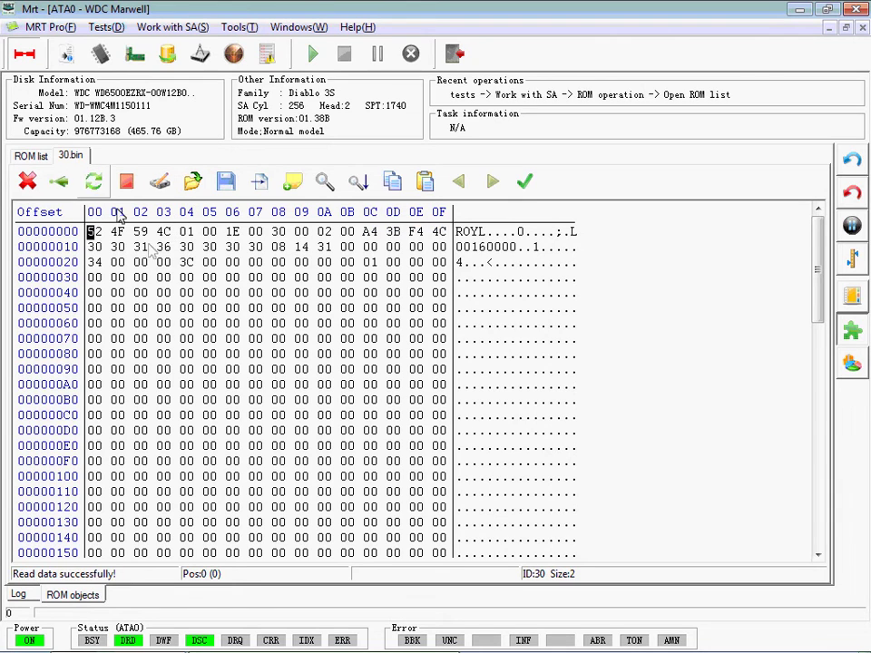
left_click(186, 290)
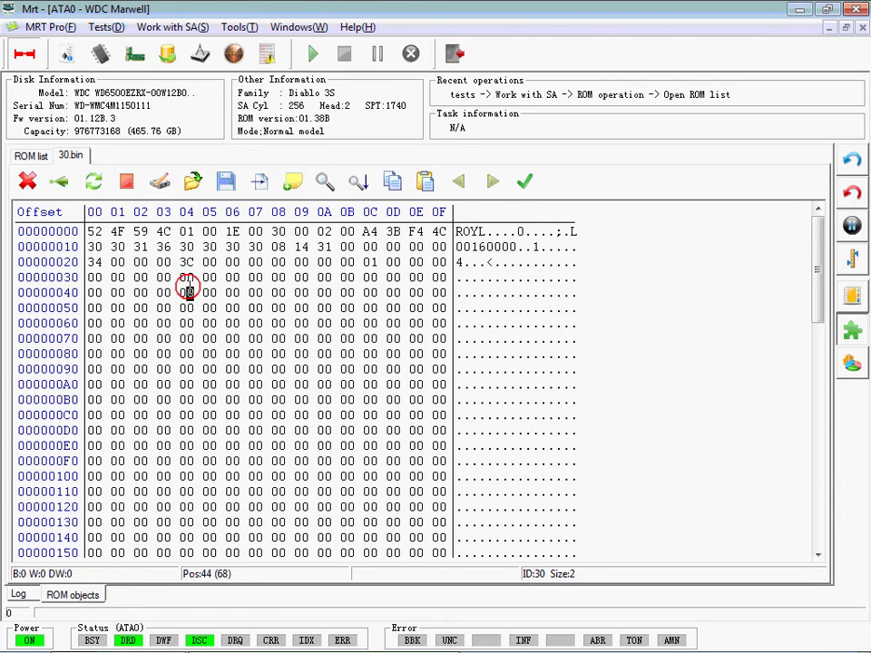
Power-cycle the drive and relaunch WDC Marvell, auto-detecting it as Diablo 3S.
left_click(25, 54)
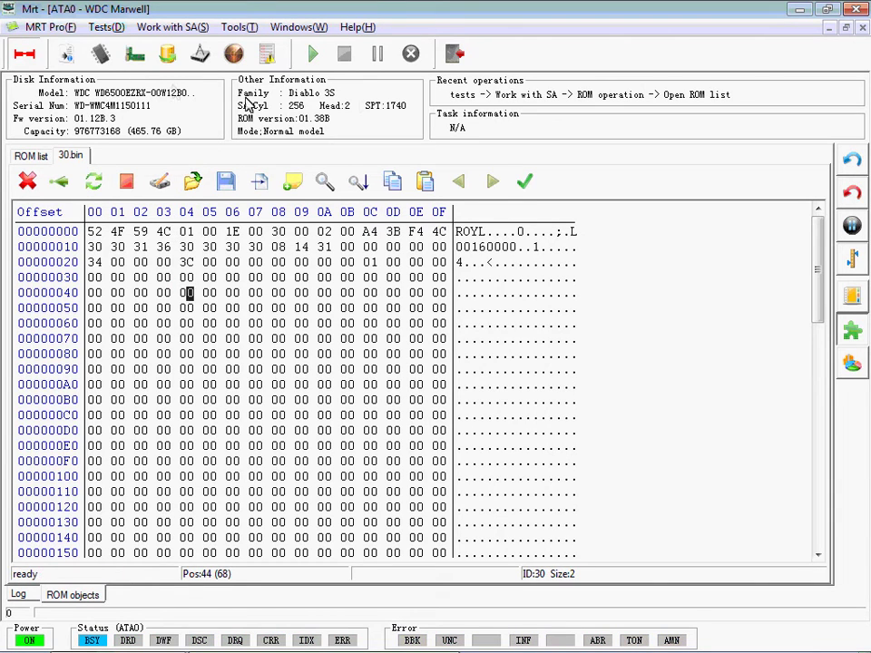
left_click(454, 56)
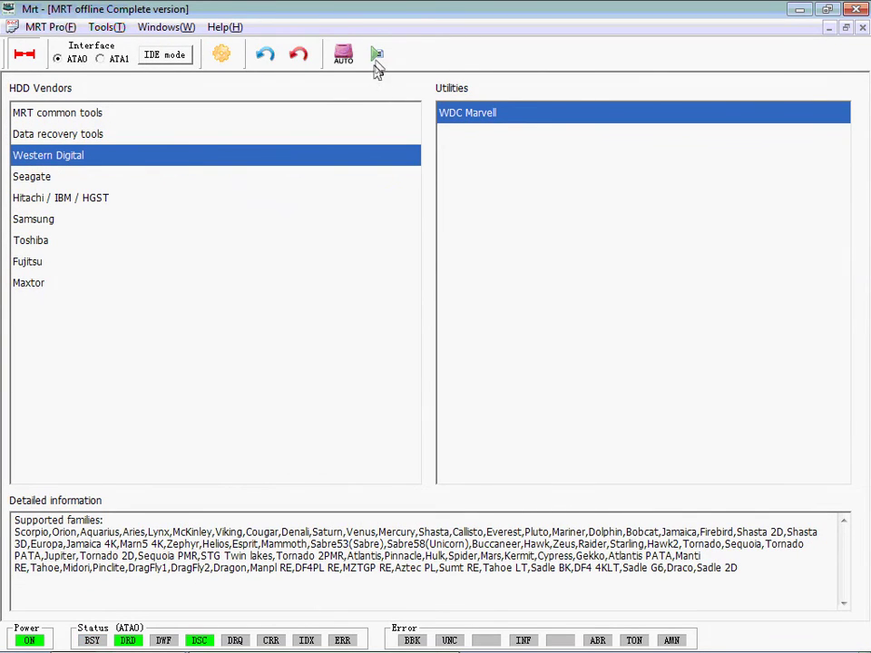
left_click(376, 54)
left_click(364, 559)
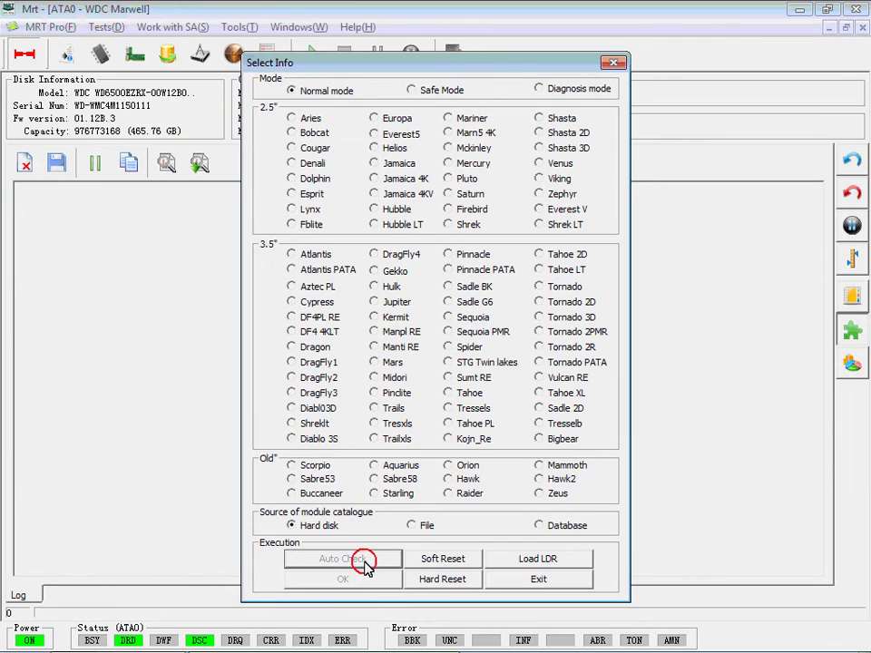
left_click(366, 580)
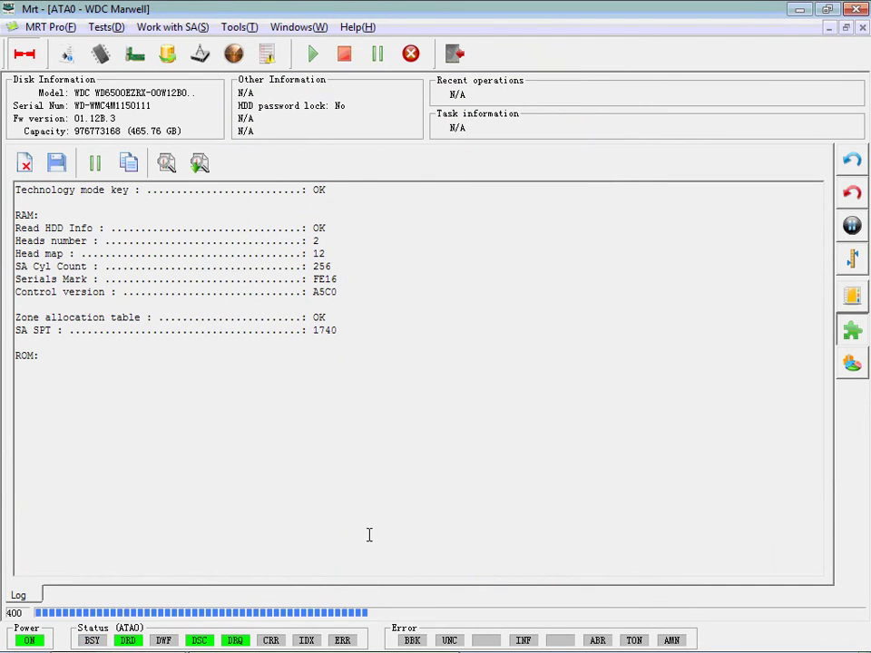
left_click(384, 149)
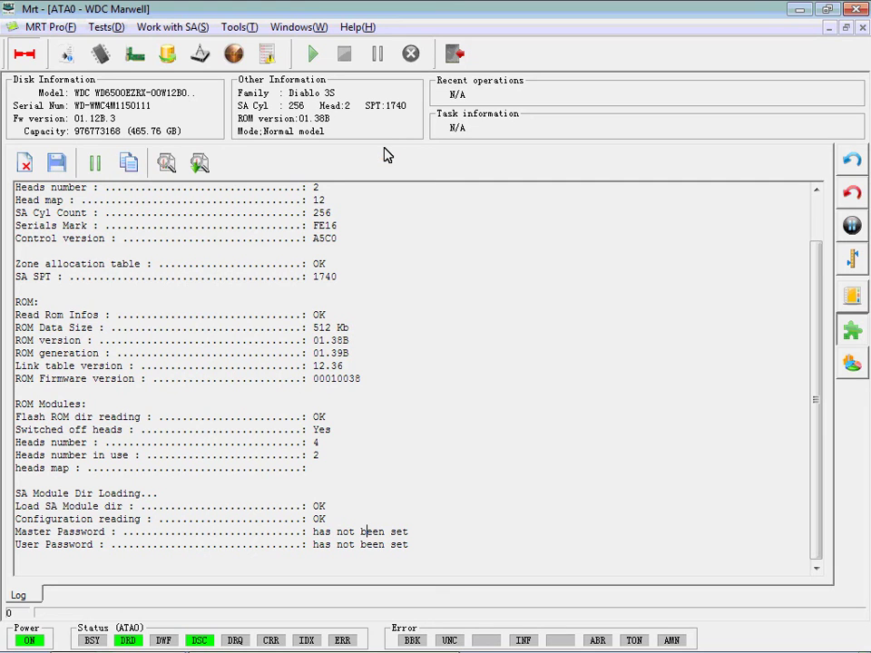